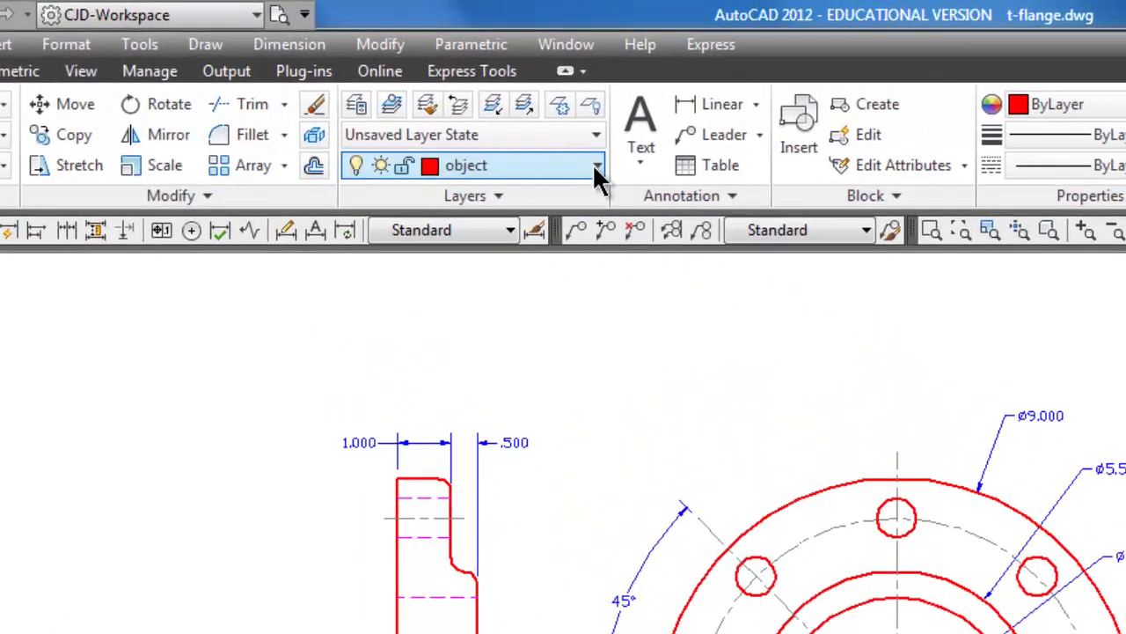
# Step: Freeze the dim layer from the Layer dropdown to hide all flange dimensions
pyautogui.click(595, 167)
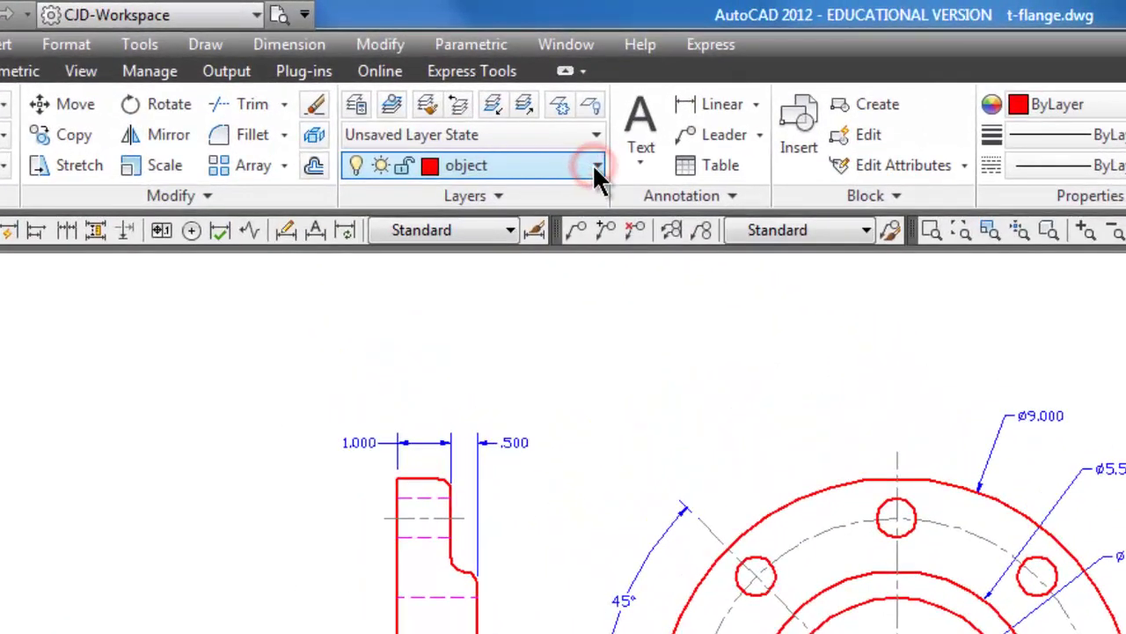
pyautogui.click(595, 167)
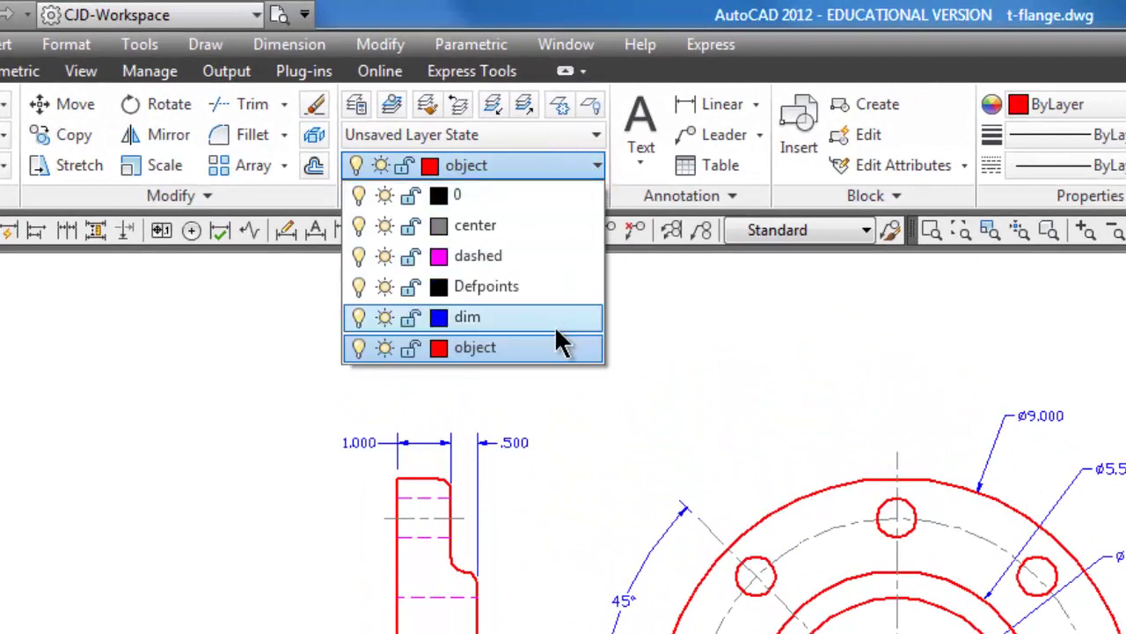
pyautogui.click(384, 319)
pyautogui.click(688, 346)
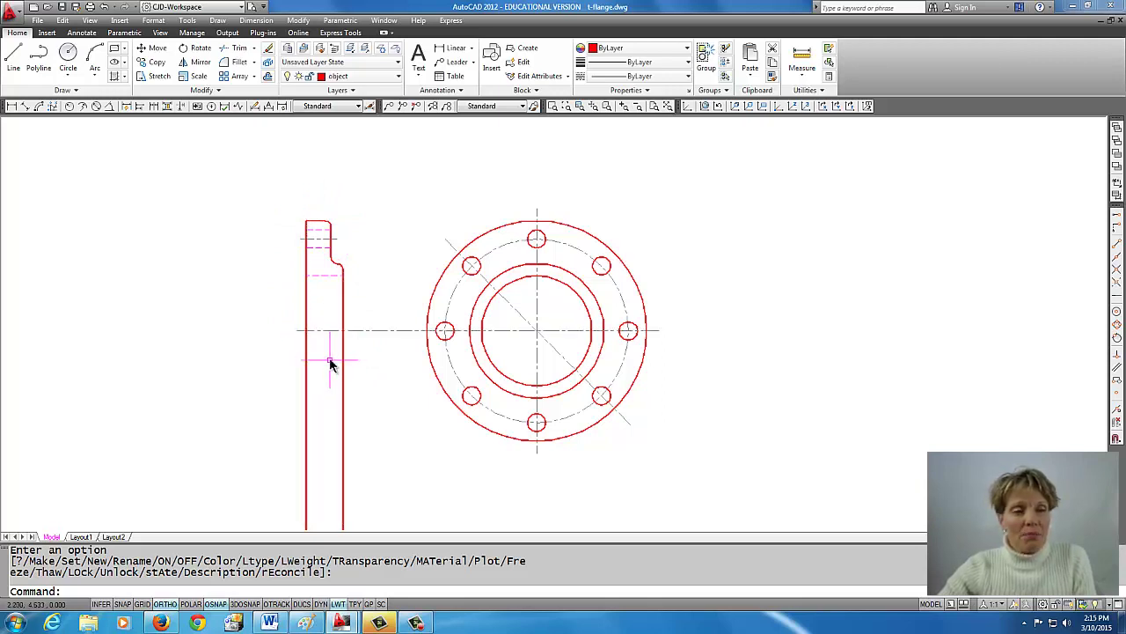
# Step: Trim the side view's left and right vertical edges below the horizontal centerline
pyautogui.click(235, 48)
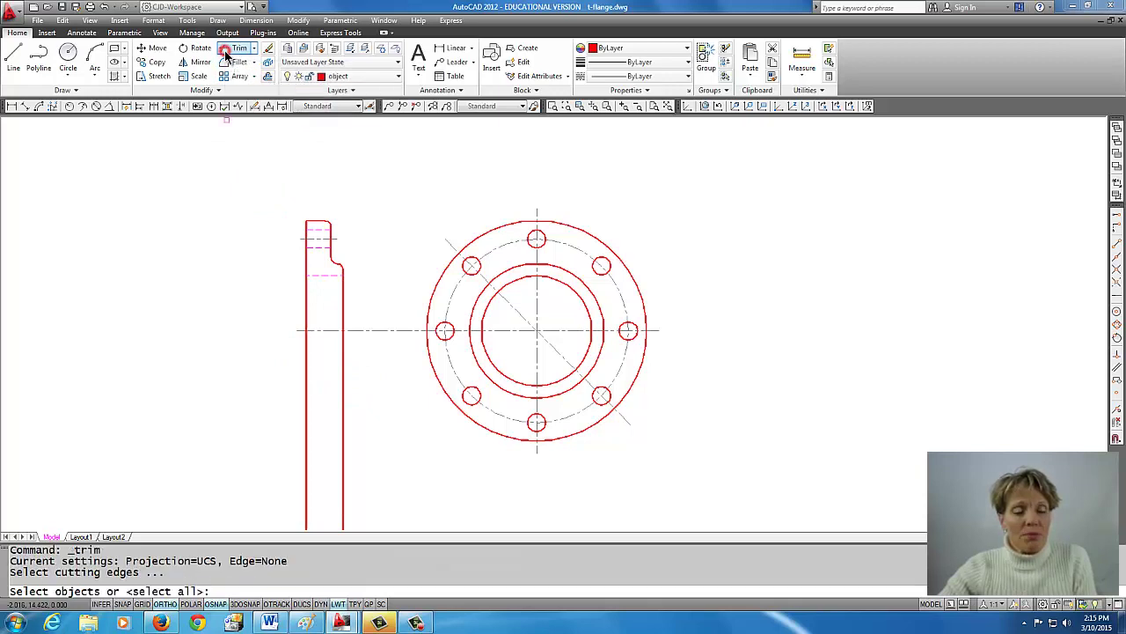
pyautogui.click(355, 331)
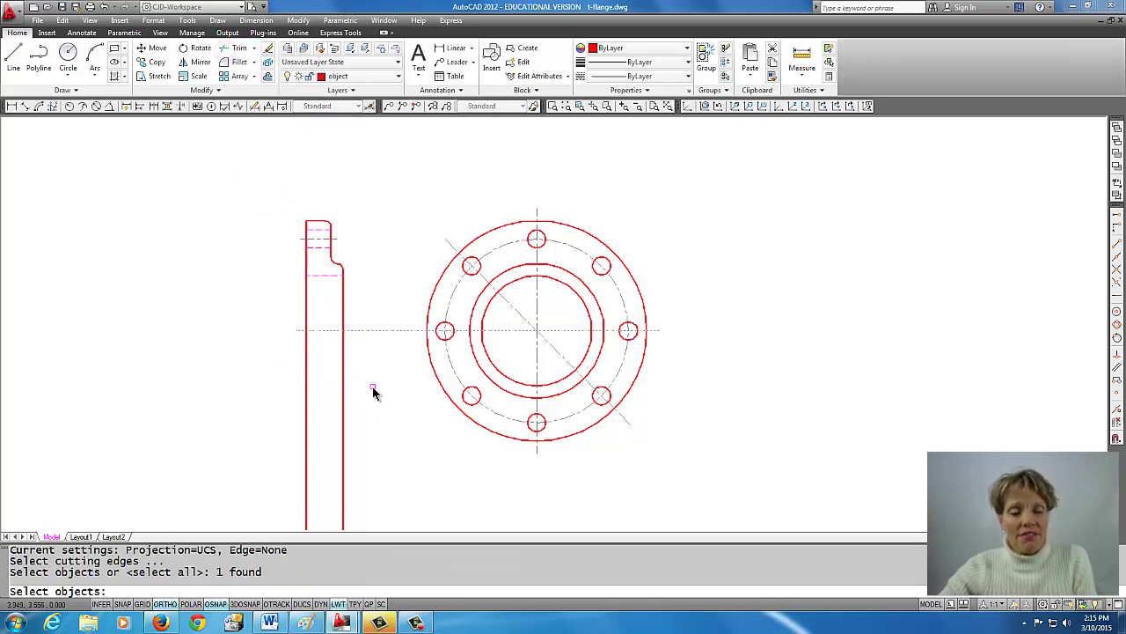
pyautogui.rightClick(373, 389)
pyautogui.click(342, 357)
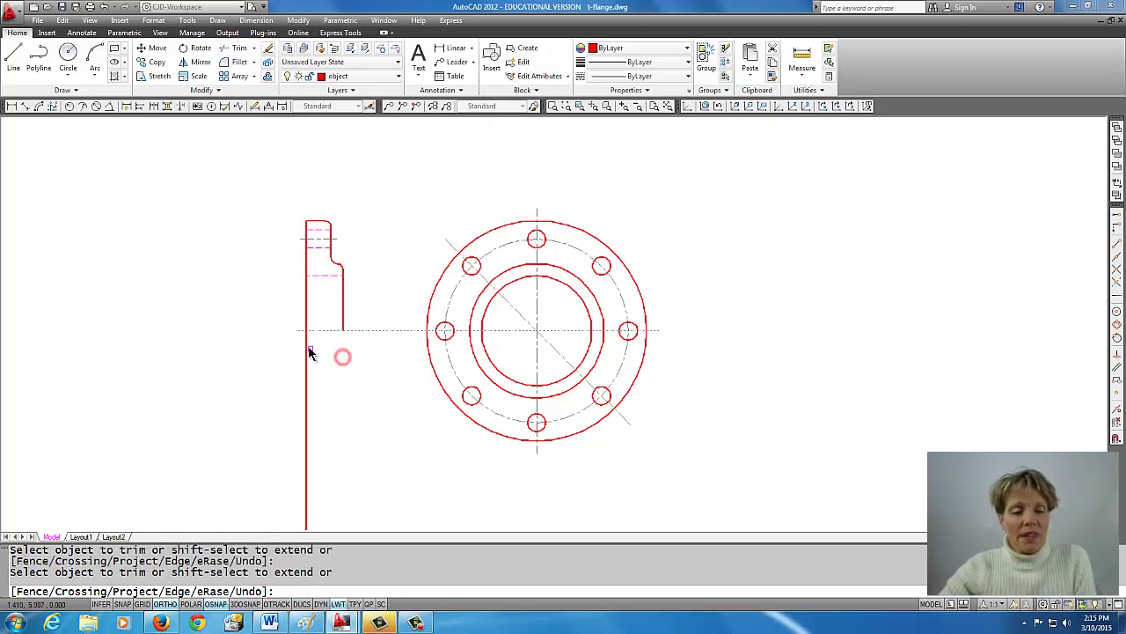
pyautogui.click(306, 349)
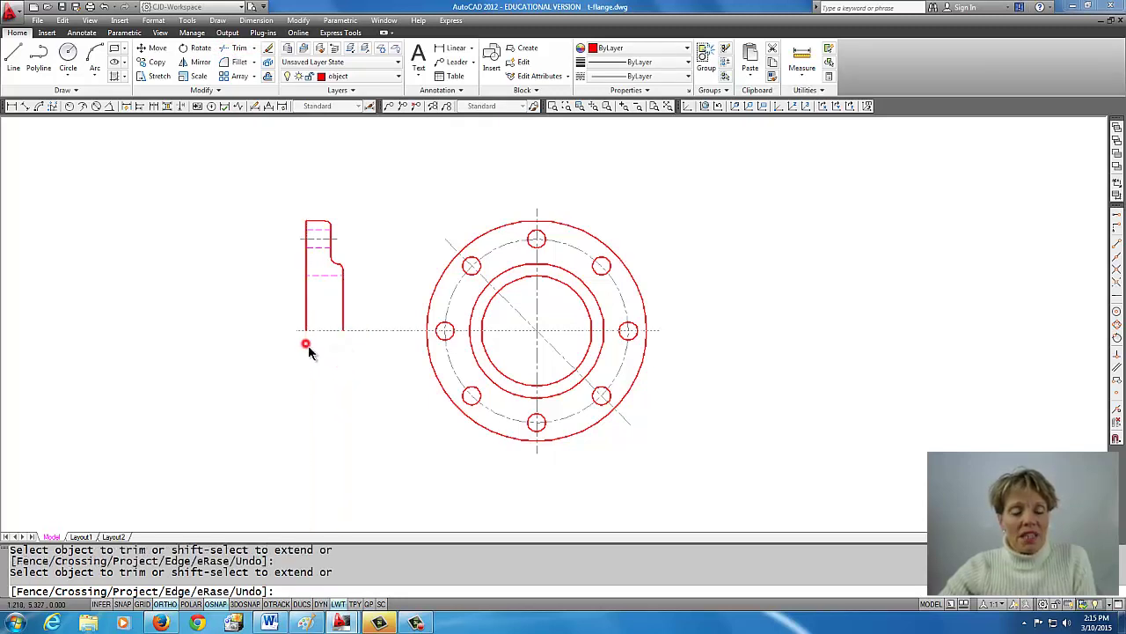
pyautogui.rightClick(318, 374)
pyautogui.scroll(2, 375, 401)
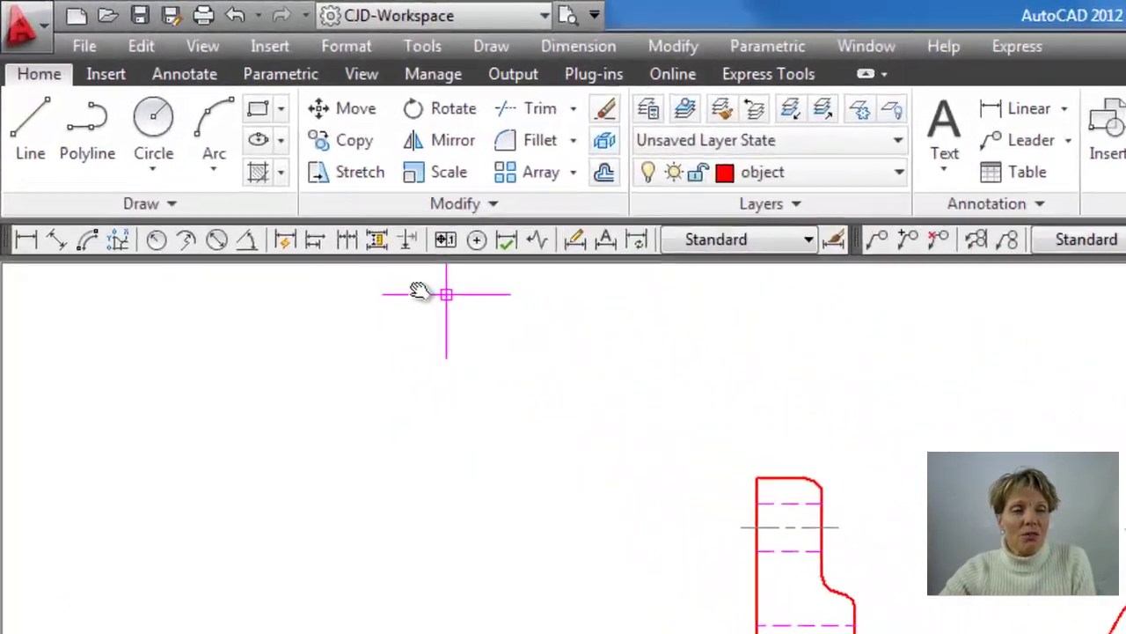
# Step: Mirror the side view's top half about the horizontal centerline with Ortho off, keeping the source
pyautogui.click(308, 101)
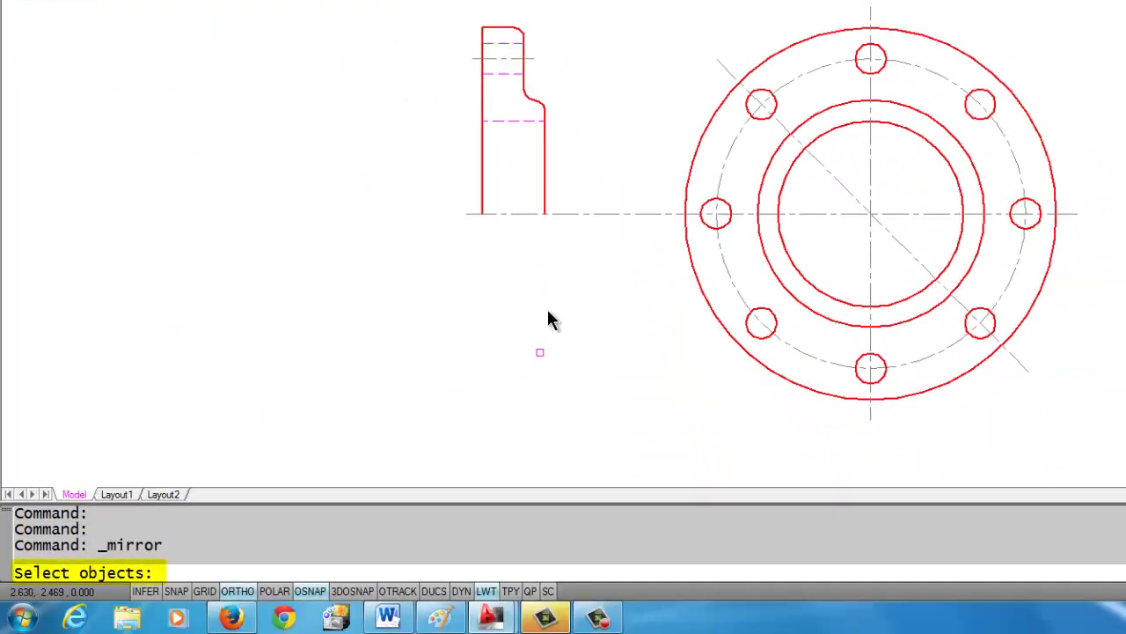
pyautogui.click(588, 168)
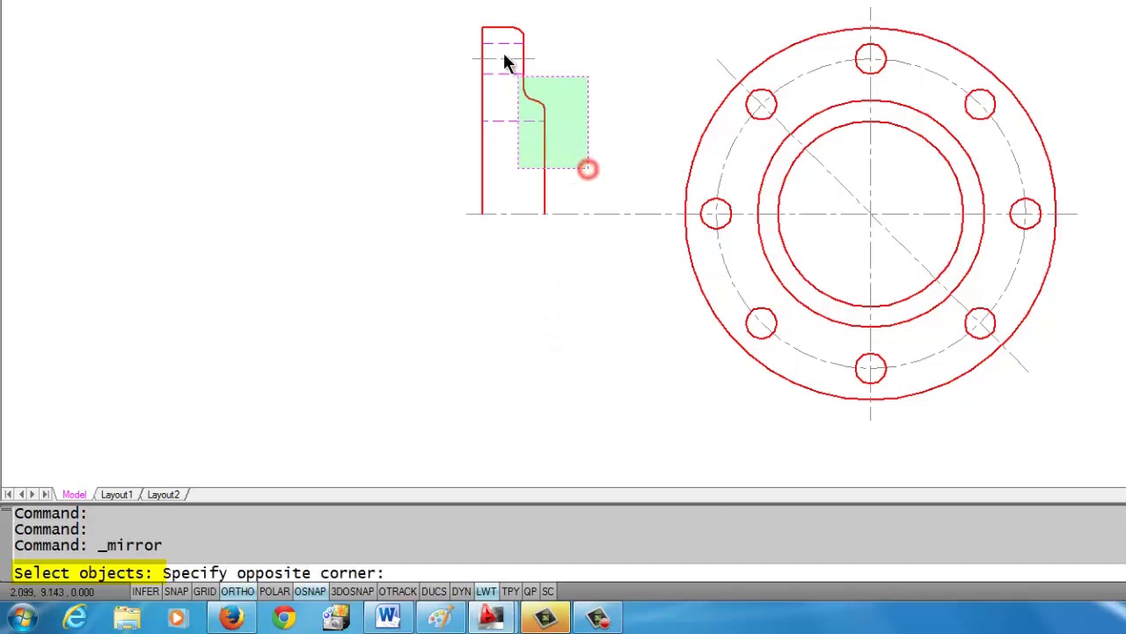
pyautogui.click(431, 1)
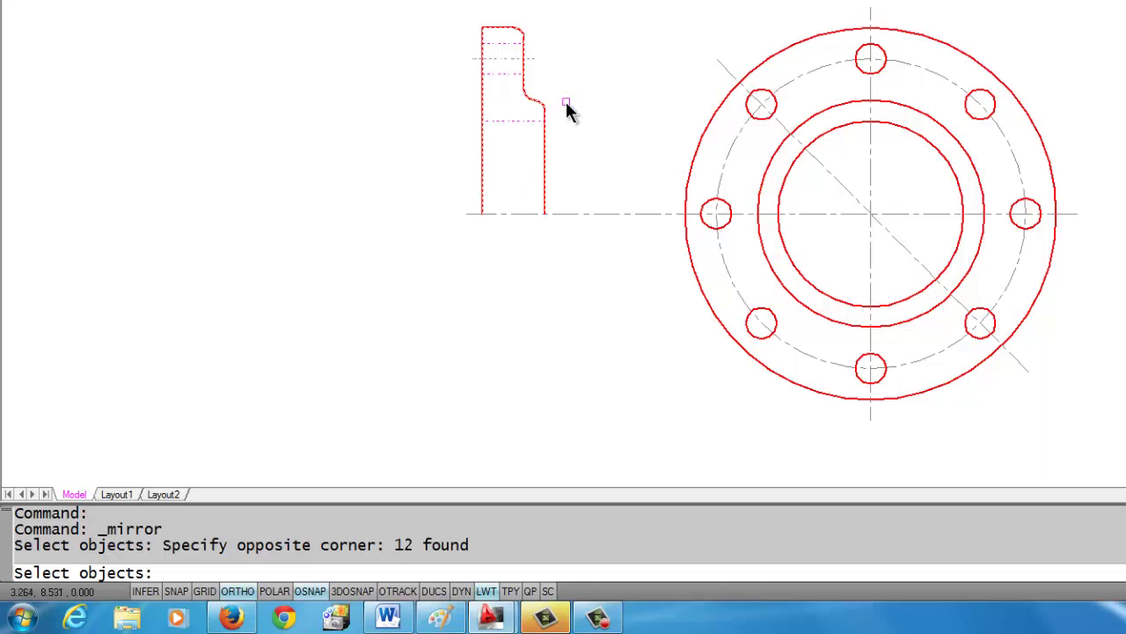
pyautogui.press('Return')
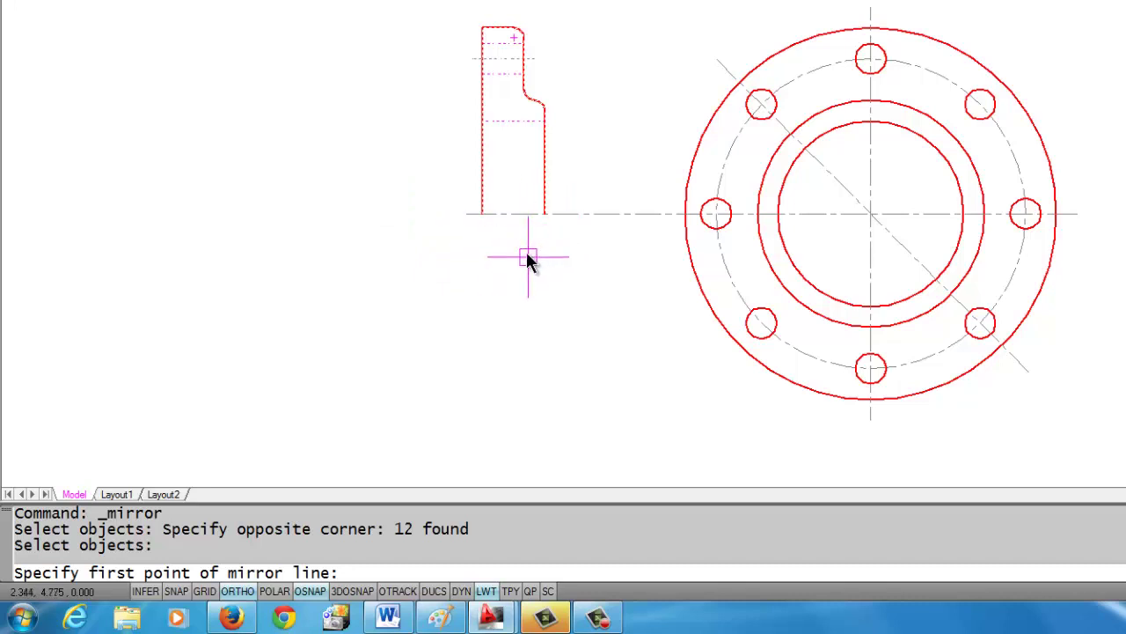
pyautogui.click(483, 214)
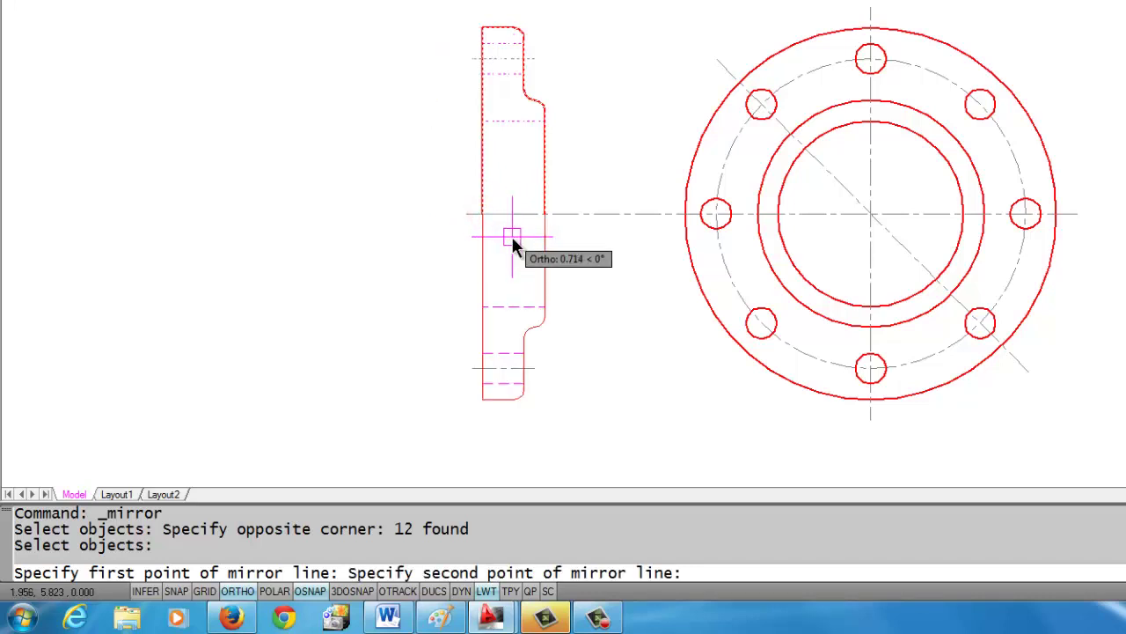
pyautogui.click(250, 590)
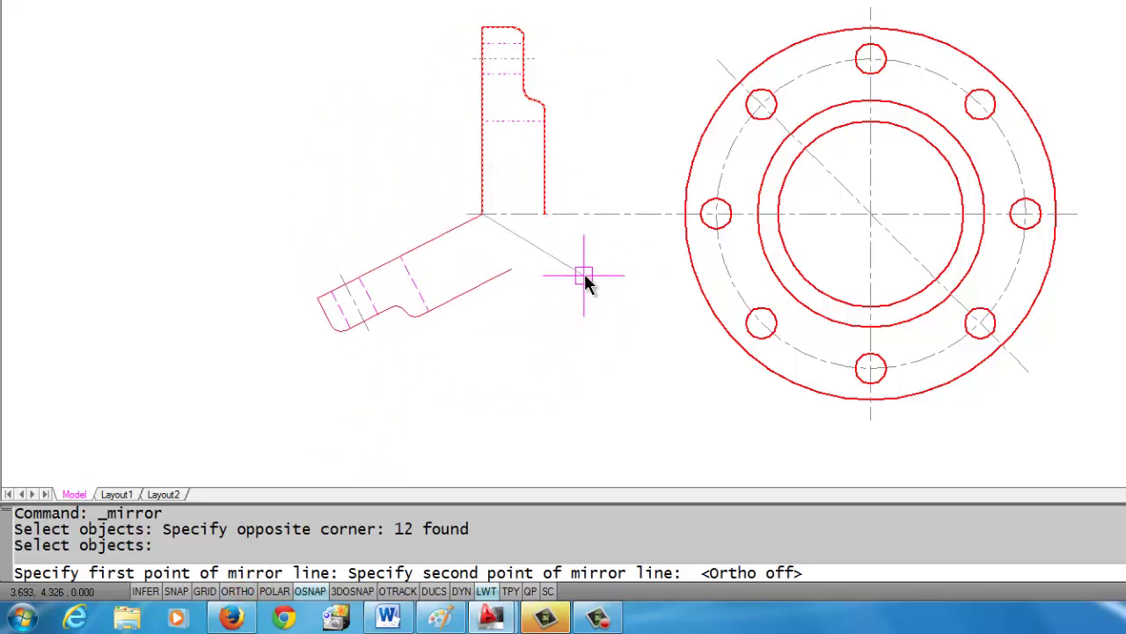
pyautogui.click(544, 220)
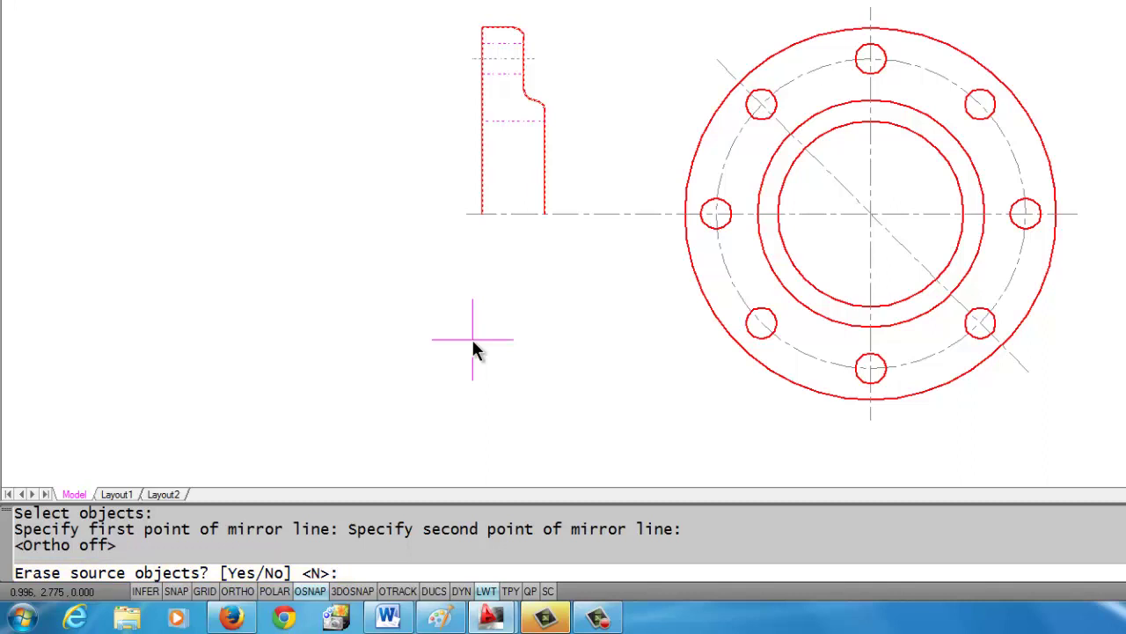
pyautogui.press('Return')
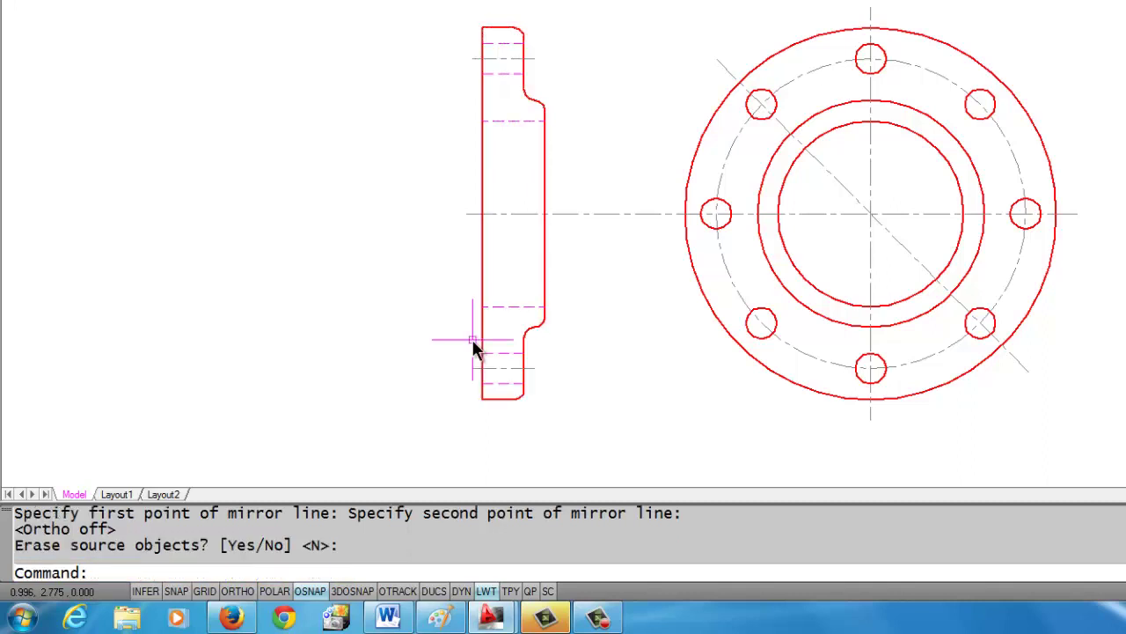
pyautogui.moveTo(628, 161); pyautogui.dragTo(620, 133, button='middle')
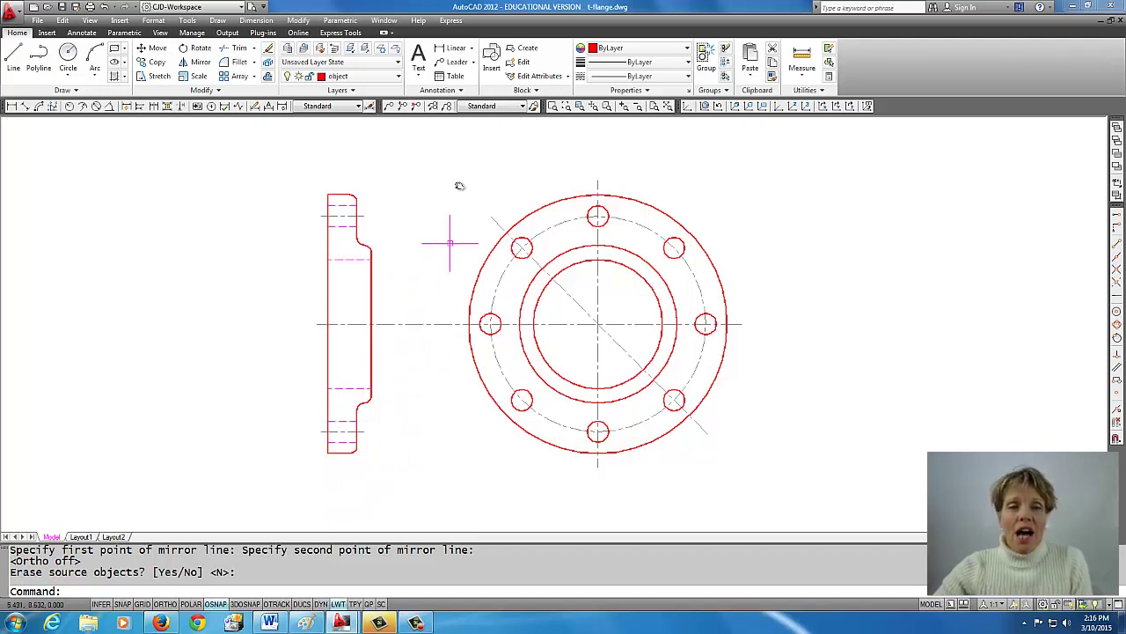
# Step: Switch to Drawing2, the table and chairs drawing, from the Window menu
pyautogui.click(383, 21)
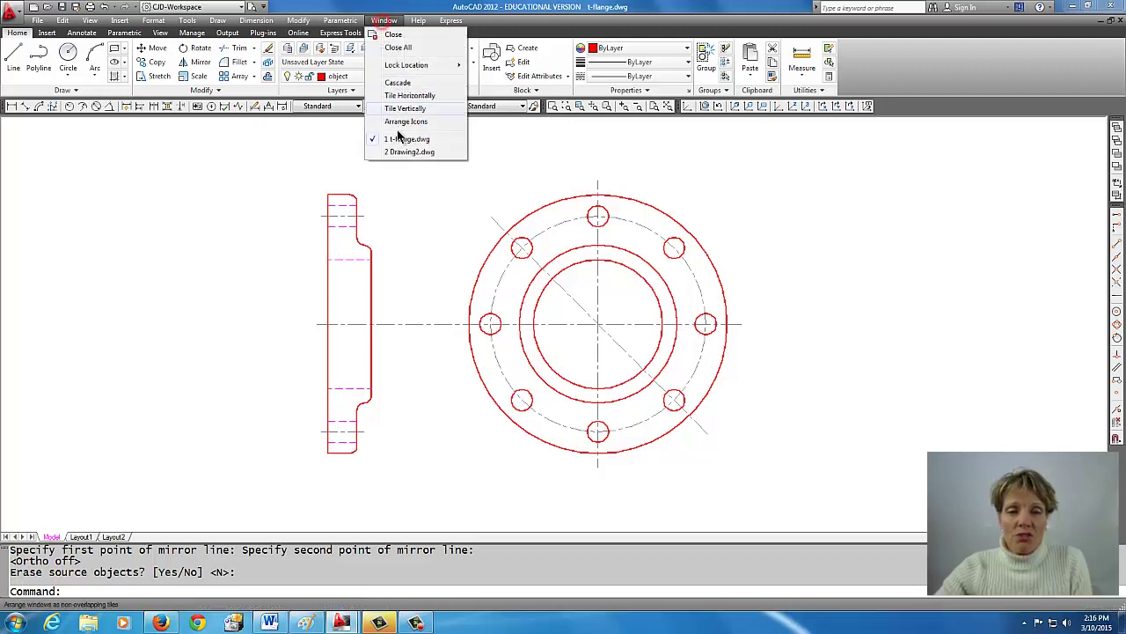
pyautogui.click(404, 152)
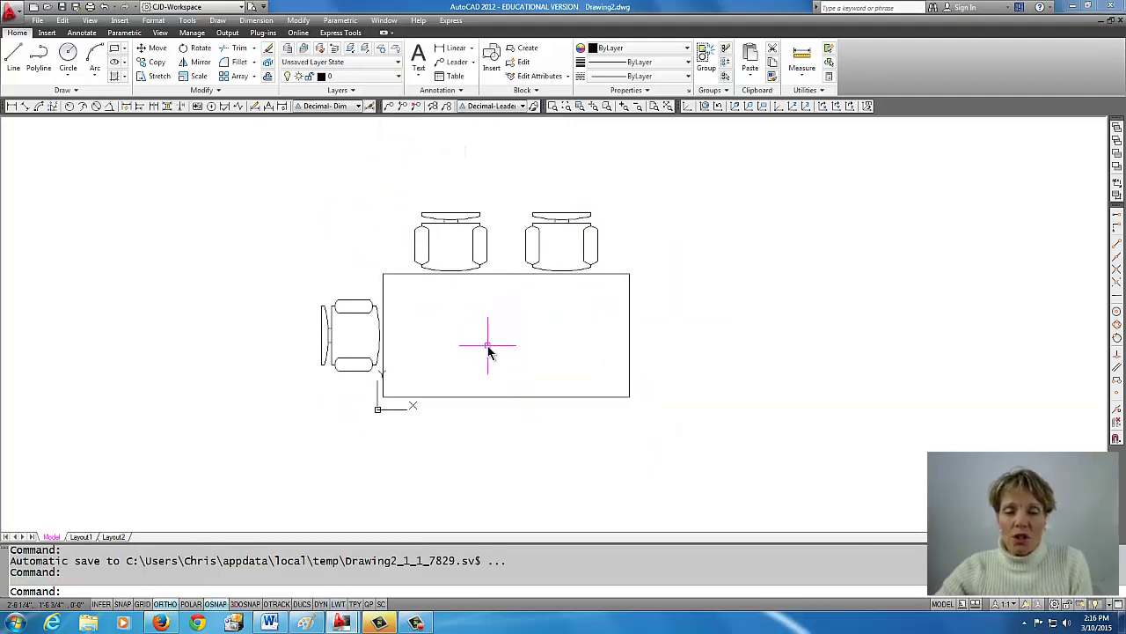
pyautogui.scroll(1, 491, 351)
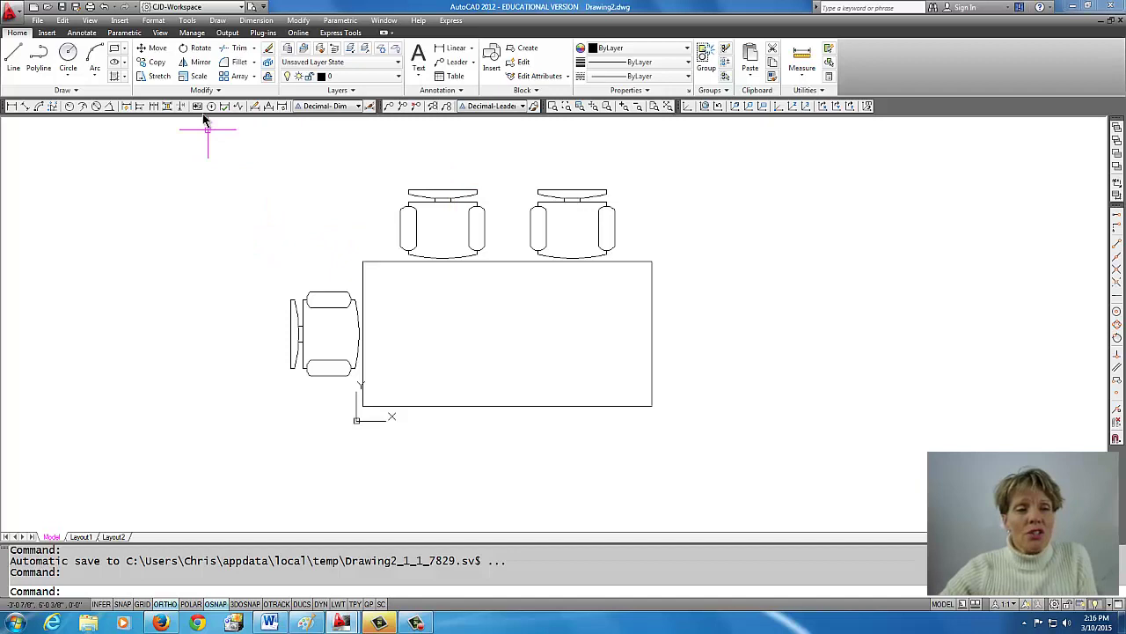
# Step: Mirror the two top chairs below the table about its side midpoints, keeping the originals
pyautogui.click(197, 67)
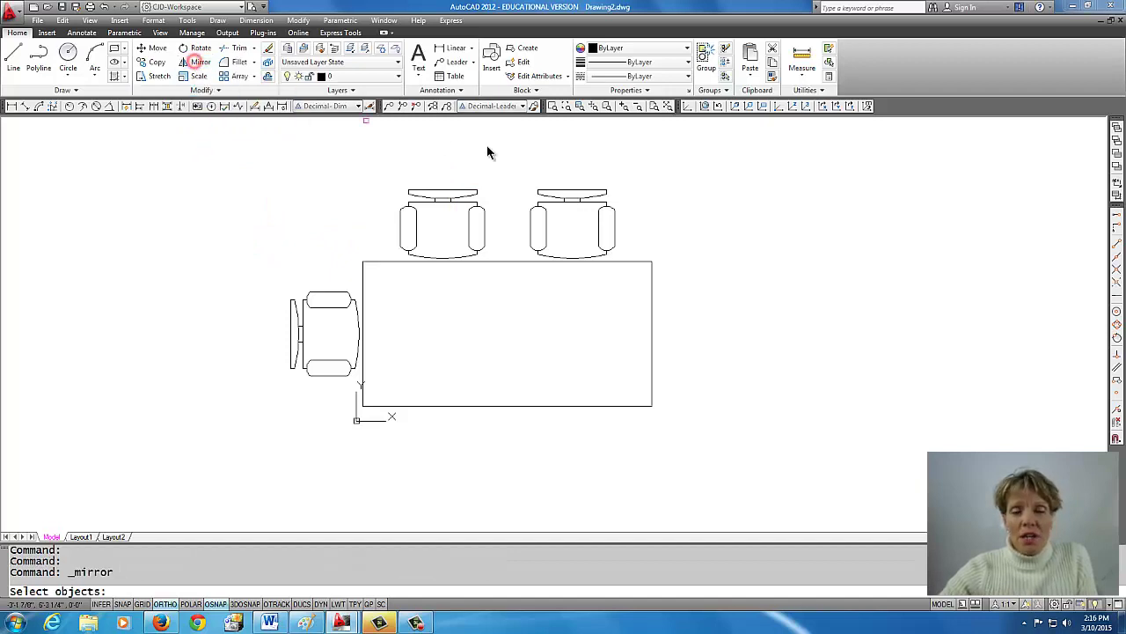
pyautogui.click(660, 169)
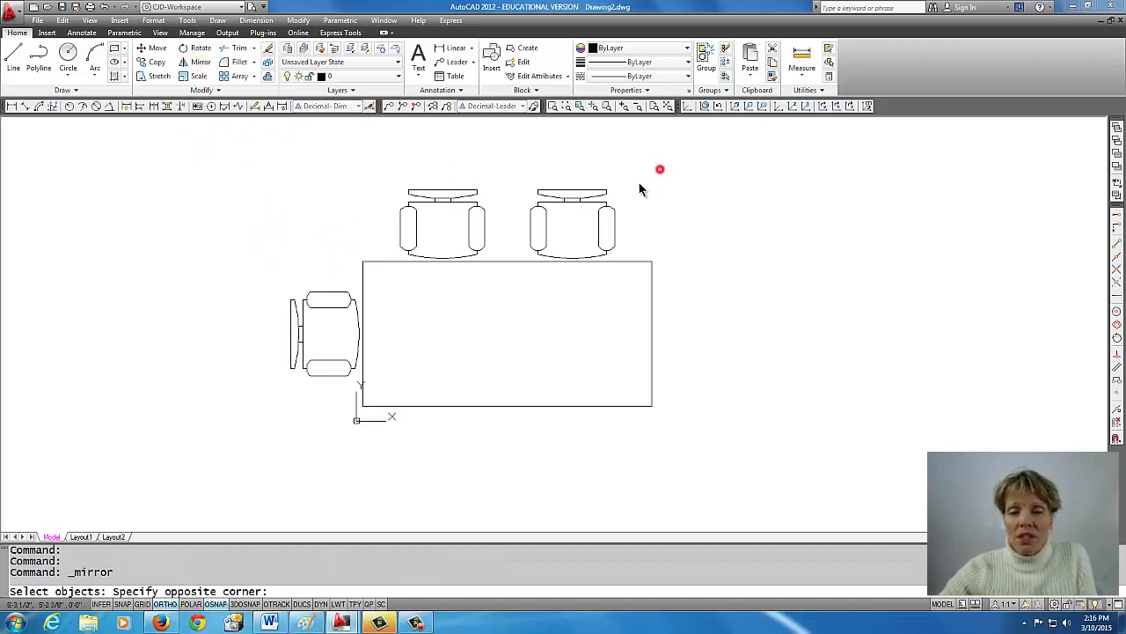
pyautogui.click(369, 254)
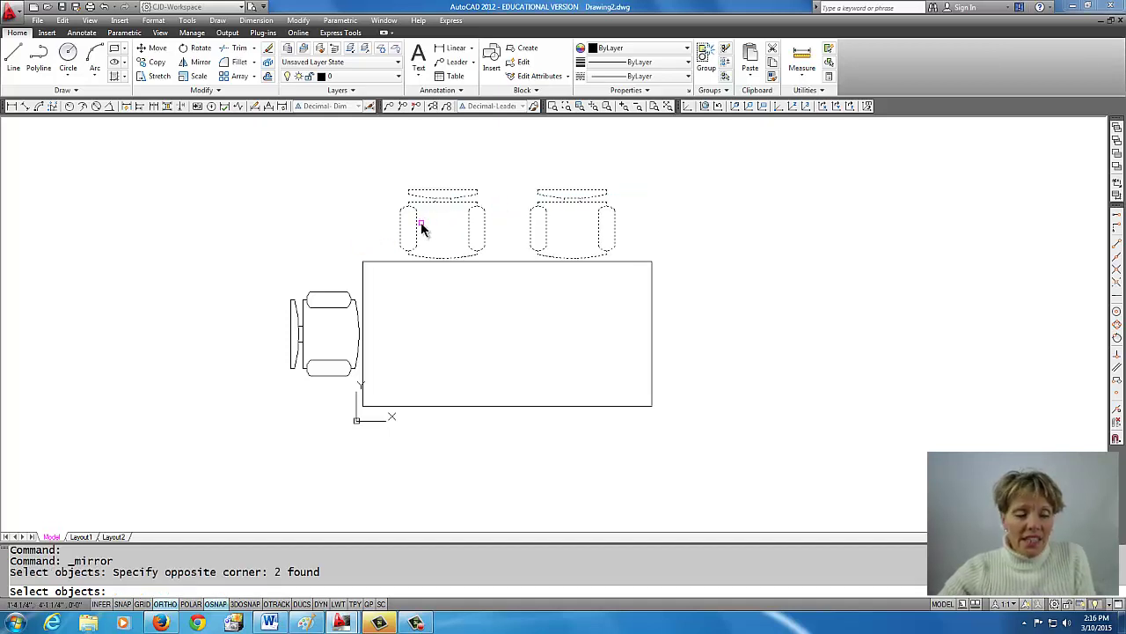
pyautogui.press('Return')
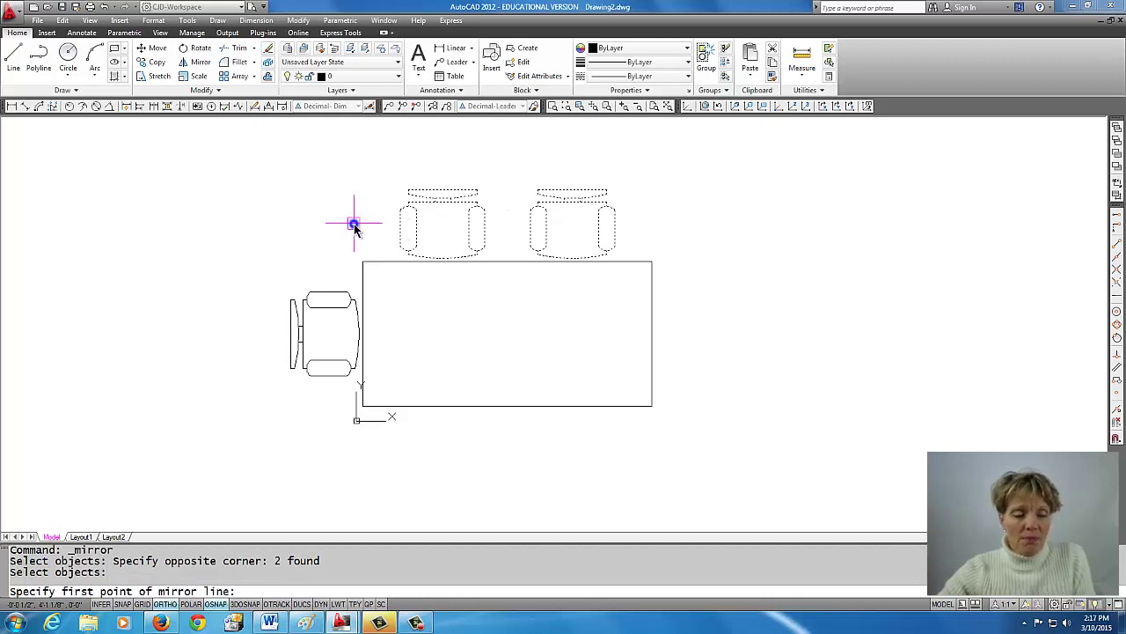
pyautogui.click(364, 335)
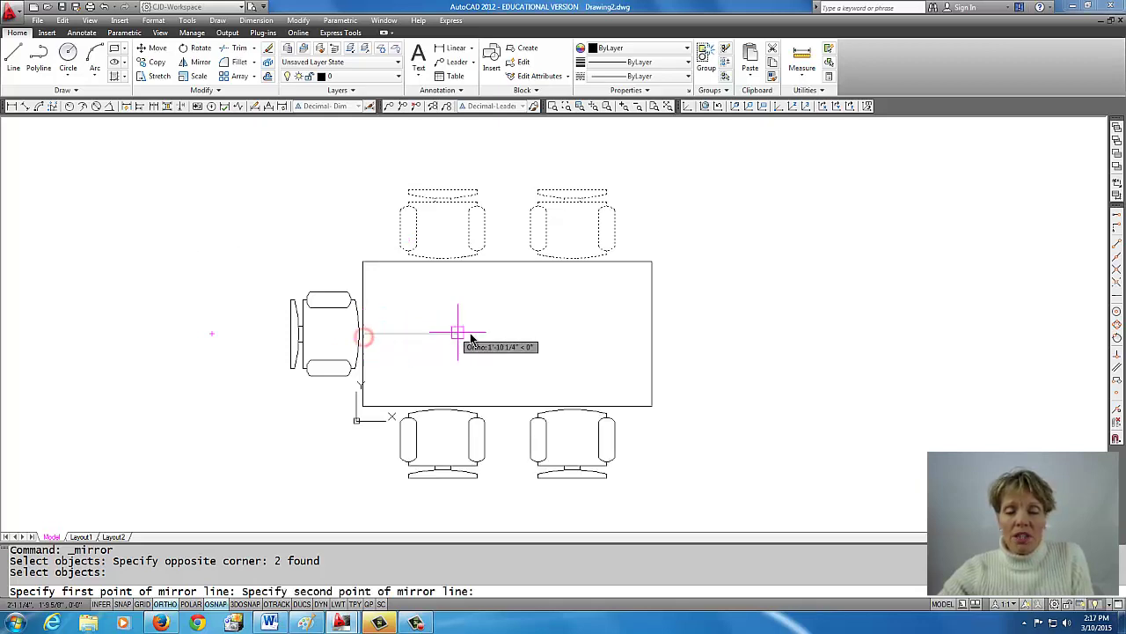
pyautogui.click(651, 335)
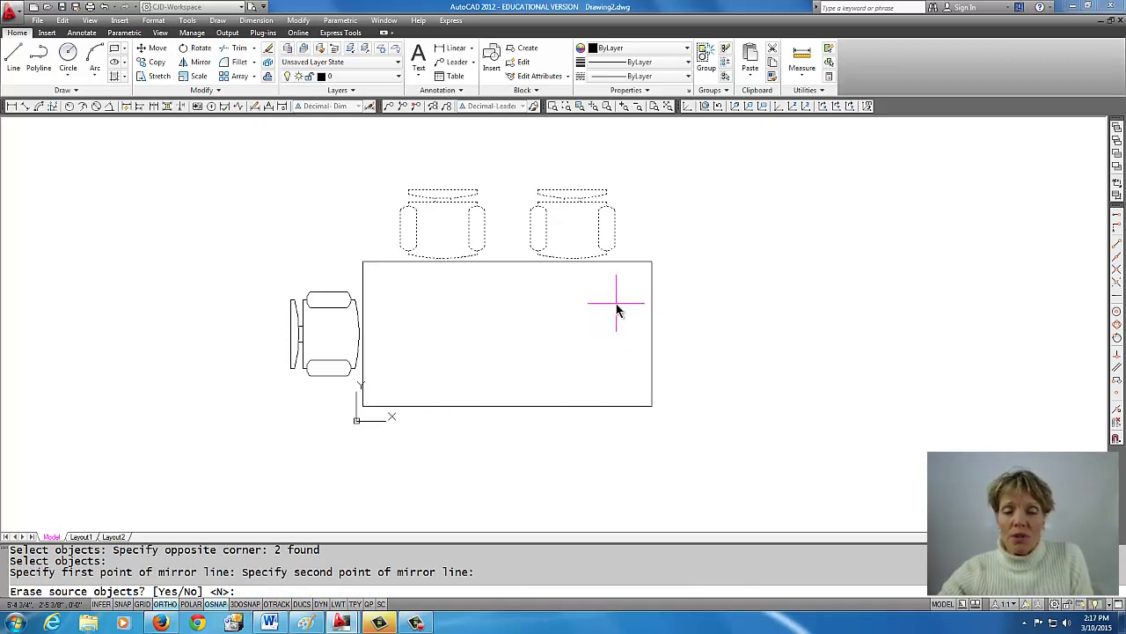
pyautogui.press('Return')
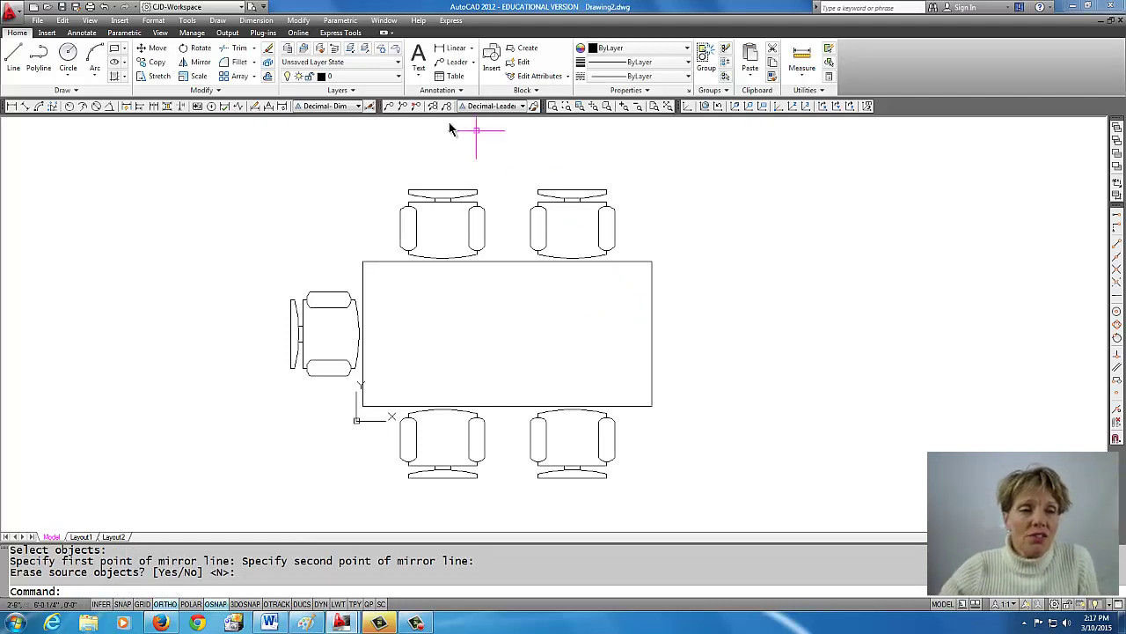
# Step: Mirror the left-end chair to the right end about the table's top and bottom midpoints
pyautogui.click(198, 62)
pyautogui.click(347, 270)
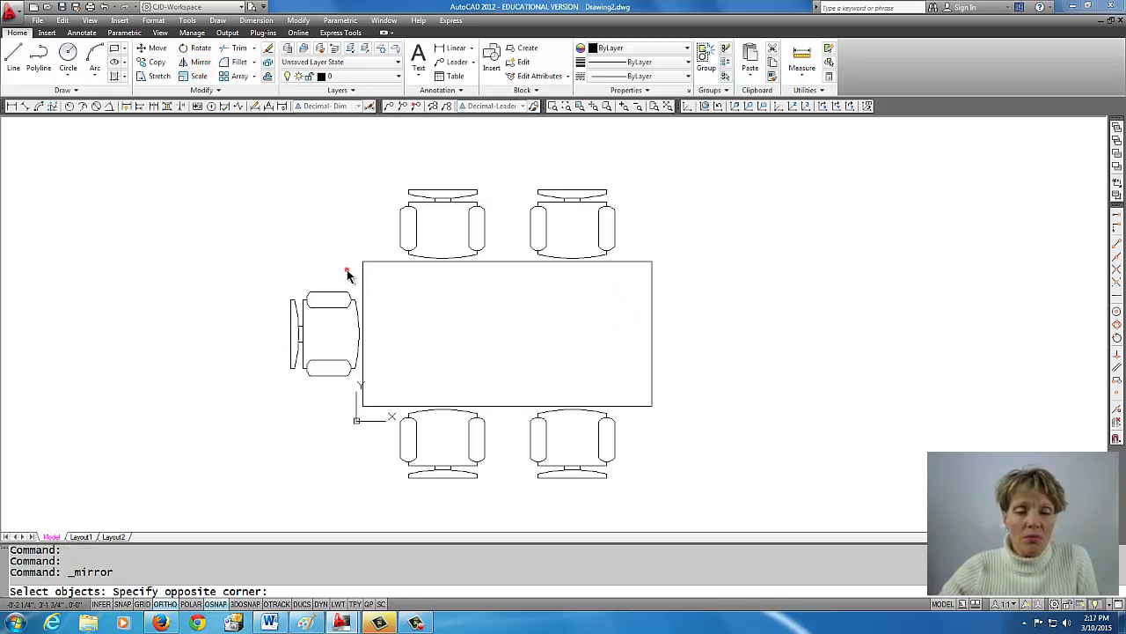
pyautogui.click(252, 395)
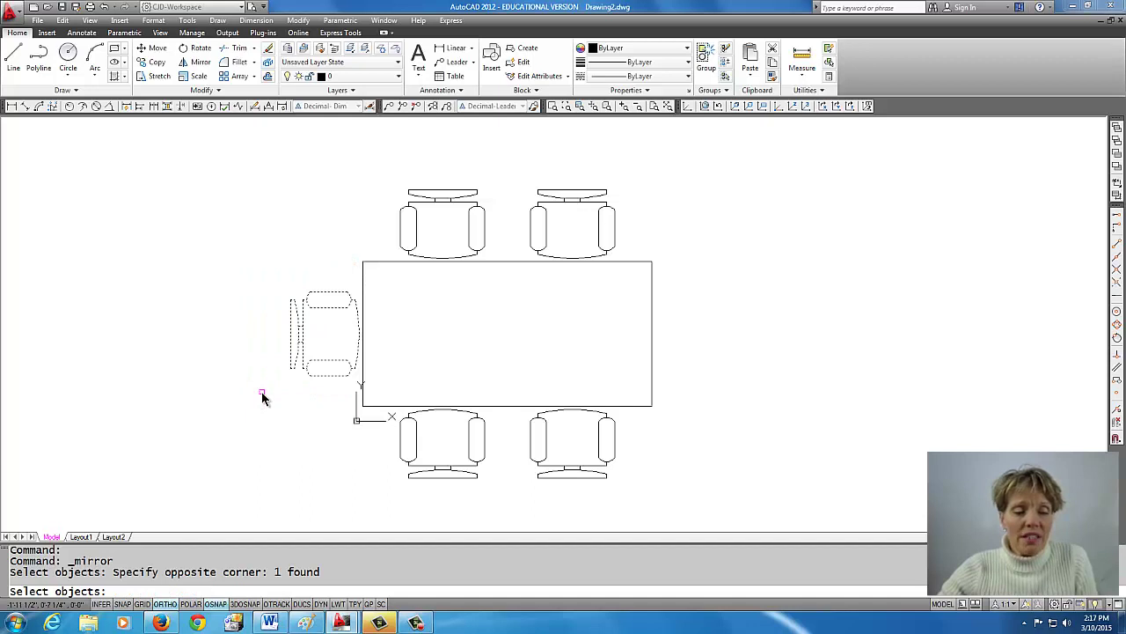
pyautogui.rightClick(262, 396)
pyautogui.click(508, 261)
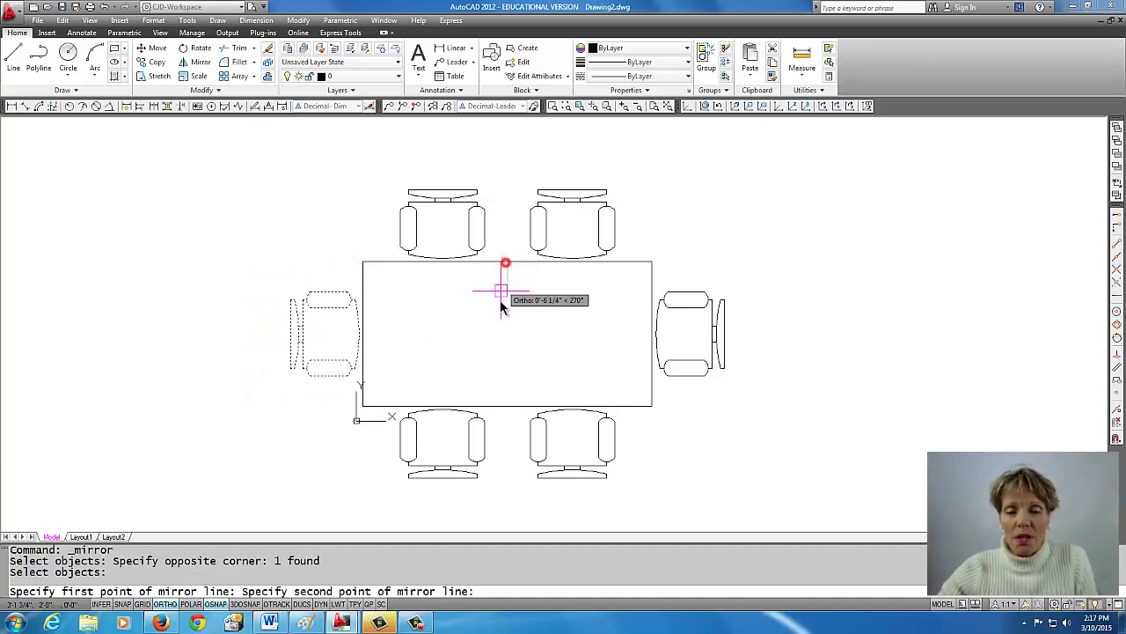
pyautogui.click(508, 405)
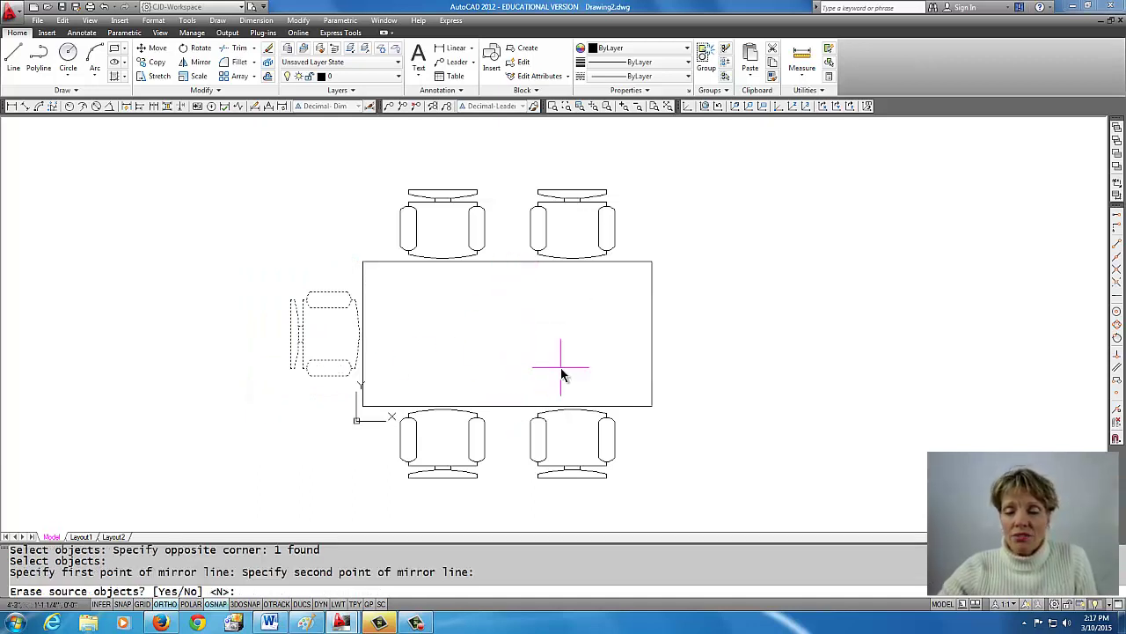
pyautogui.press('Return')
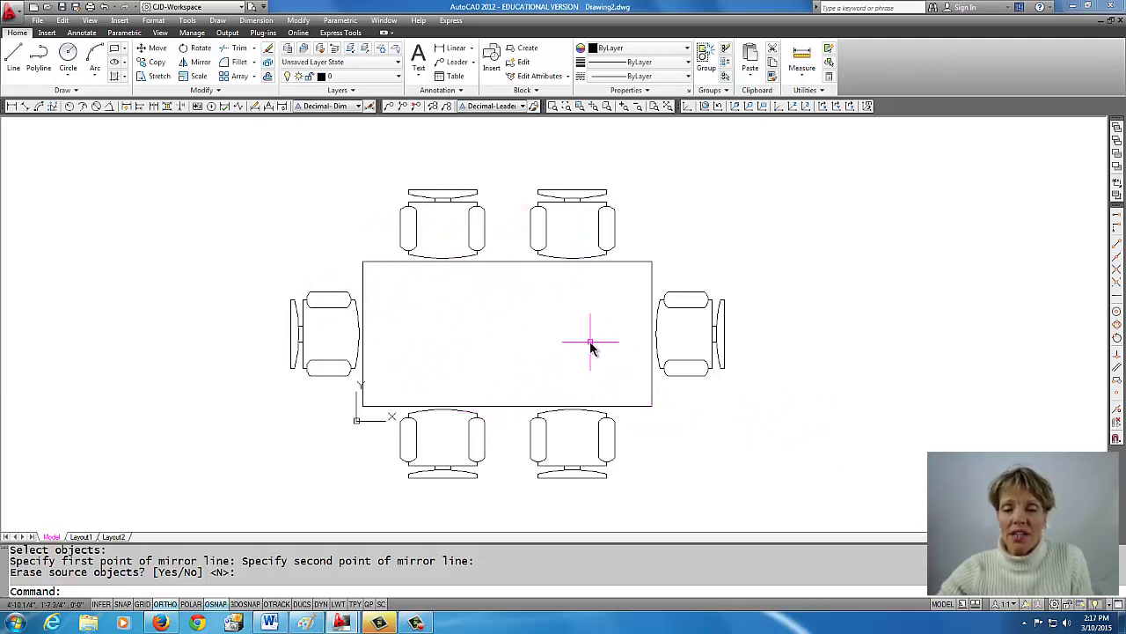
pyautogui.click(384, 20)
# Step: Return to t-flange.dwg and turn the dim layer back on to show the dimensions
pyautogui.click(407, 140)
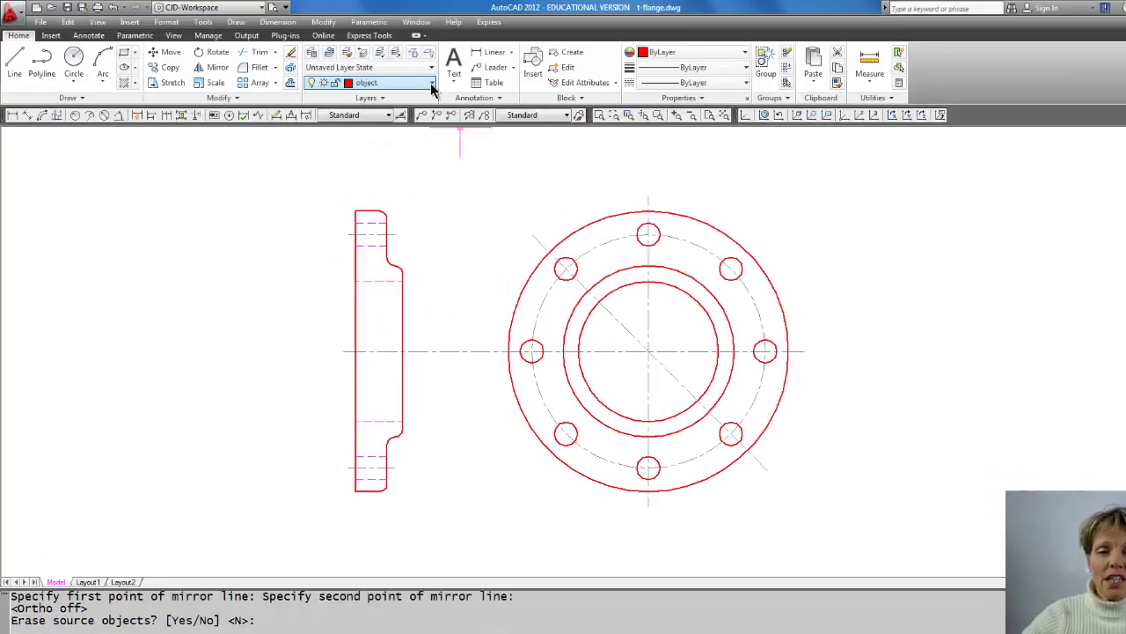
pyautogui.click(398, 76)
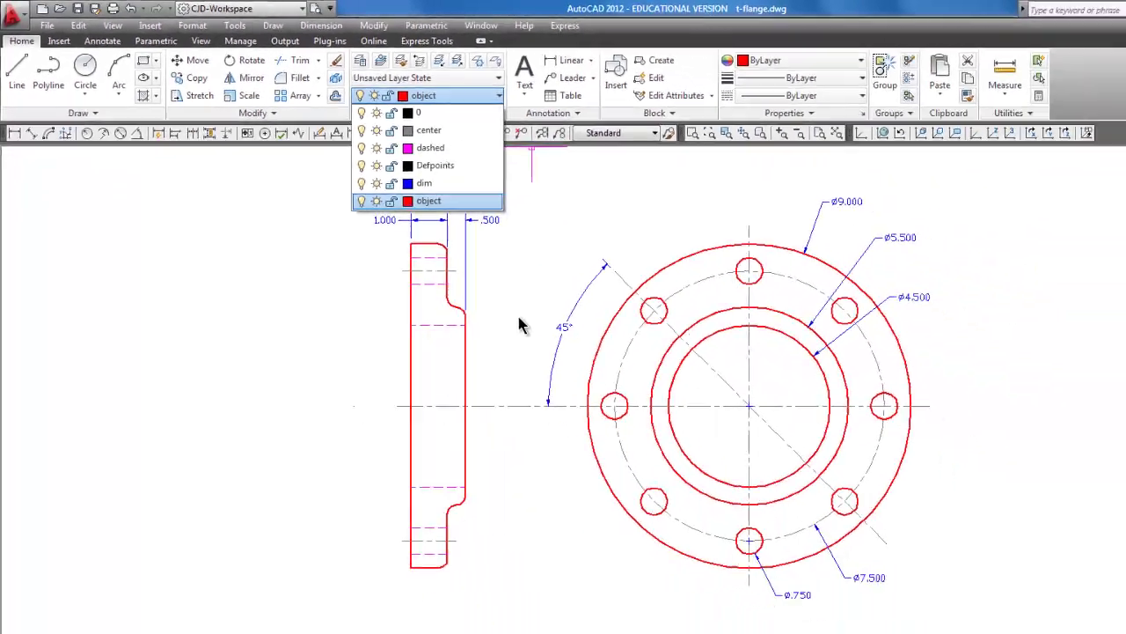
pyautogui.click(520, 317)
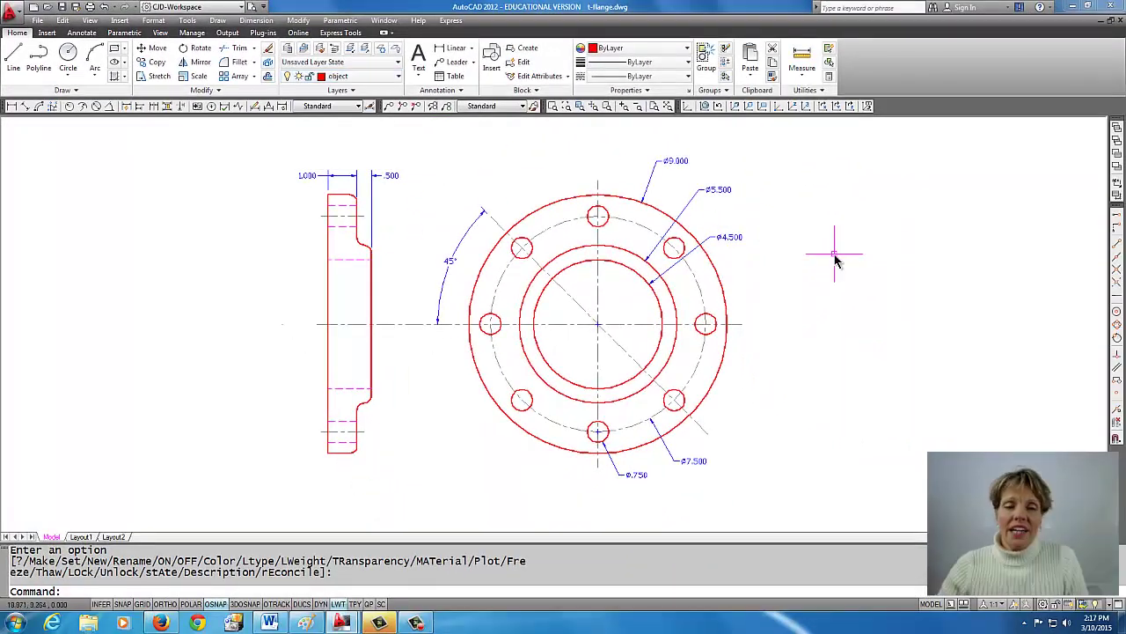